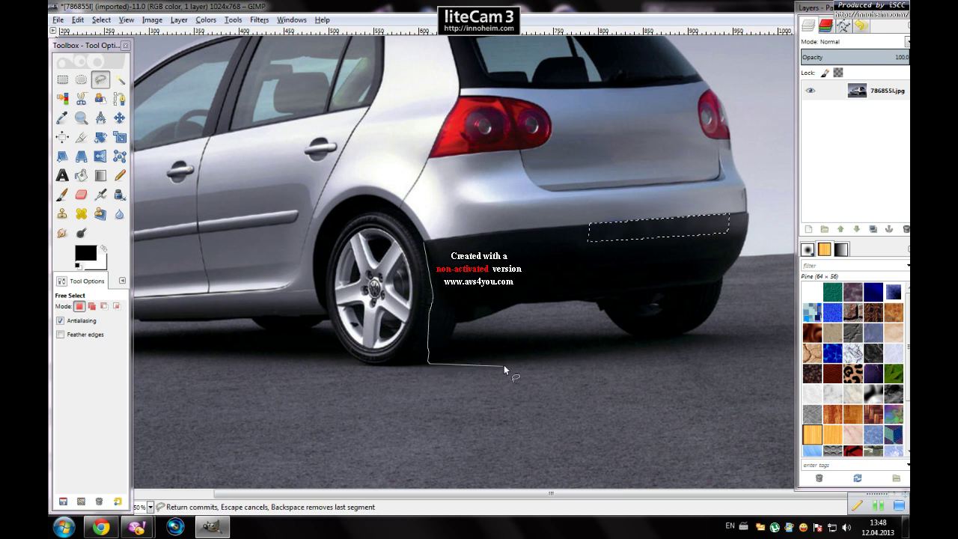
# Step: Close the extended bumper outline as a selection and smudge its left part into shape
pyautogui.click(550, 230)
pyautogui.press('Return')
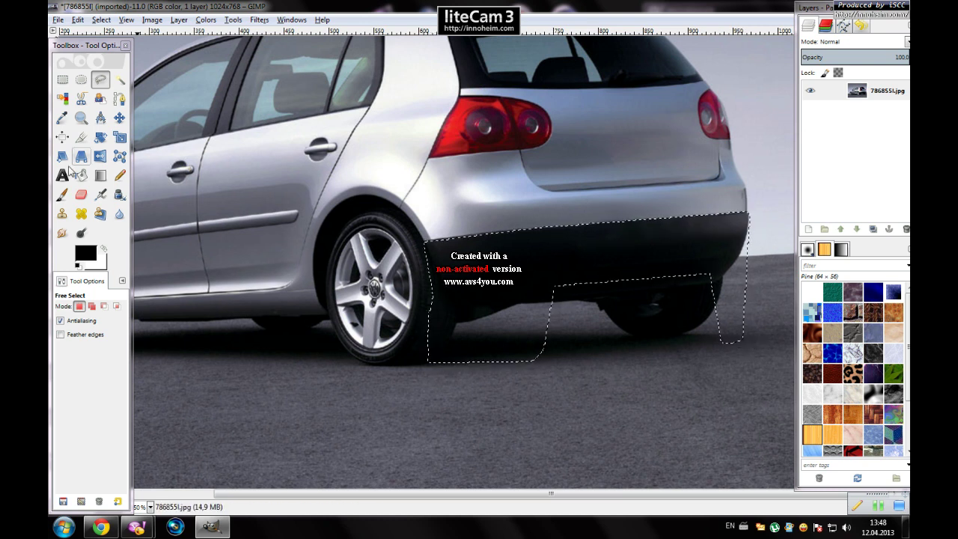
pyautogui.press('s')
pyautogui.moveTo(494, 352)
pyautogui.mouseDown()
pyautogui.moveTo(468, 301)
pyautogui.moveTo(492, 327)
pyautogui.moveTo(436, 311)
pyautogui.mouseUp()
# Step: Sample the car's silver body colour and smear it into the bumper's left edge
pyautogui.press('p')
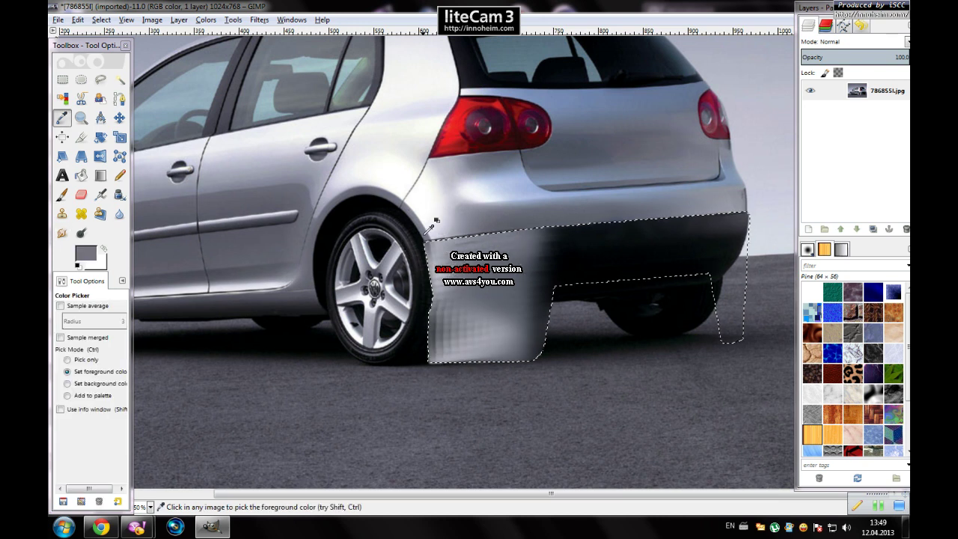
pyautogui.keyDown('ctrl'); pyautogui.click(428, 266); pyautogui.keyUp('ctrl')
pyautogui.moveTo(450, 240)
pyautogui.mouseDown()
pyautogui.moveTo(453, 322)
pyautogui.moveTo(439, 274)
pyautogui.mouseUp()
pyautogui.press('s')
# Step: Smooth the silver streaks on the left bumper and blend the dark right part into silver
pyautogui.moveTo(458, 341)
pyautogui.mouseDown()
pyautogui.moveTo(449, 330)
pyautogui.moveTo(514, 310)
pyautogui.mouseUp()
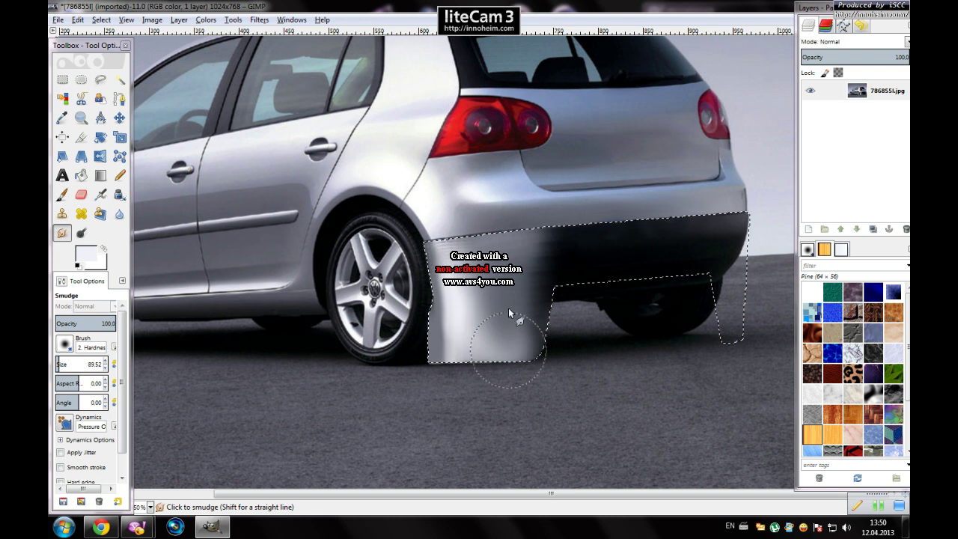
pyautogui.moveTo(524, 254); pyautogui.dragTo(486, 385)
pyautogui.moveTo(479, 314); pyautogui.dragTo(462, 332)
pyautogui.moveTo(465, 247); pyautogui.dragTo(480, 315)
pyautogui.moveTo(585, 247)
pyautogui.mouseDown()
pyautogui.moveTo(650, 197)
pyautogui.moveTo(612, 259)
pyautogui.mouseUp()
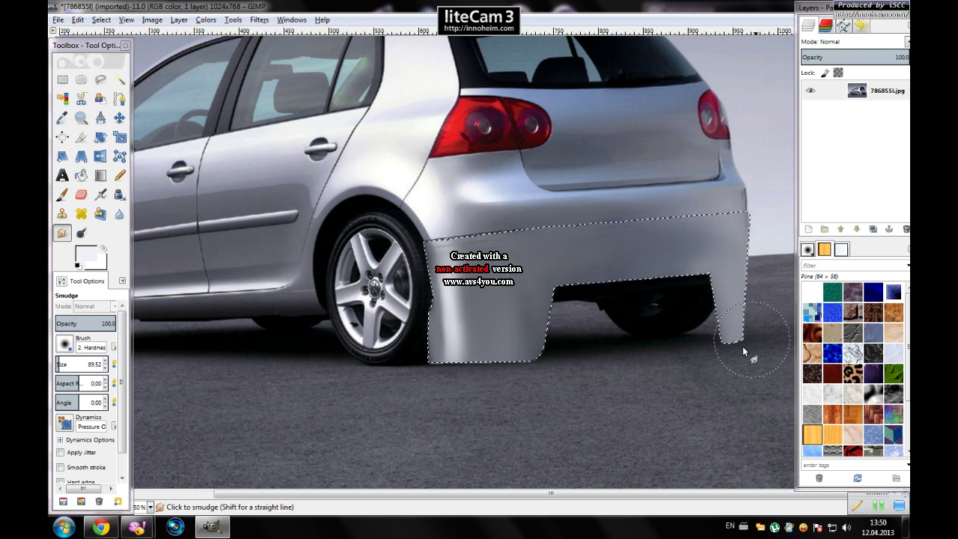
# Step: Zoom in on the rear bumper and select a thin strip along its crease
pyautogui.press('f')
pyautogui.press('+')
pyautogui.doubleClick(831, 176)
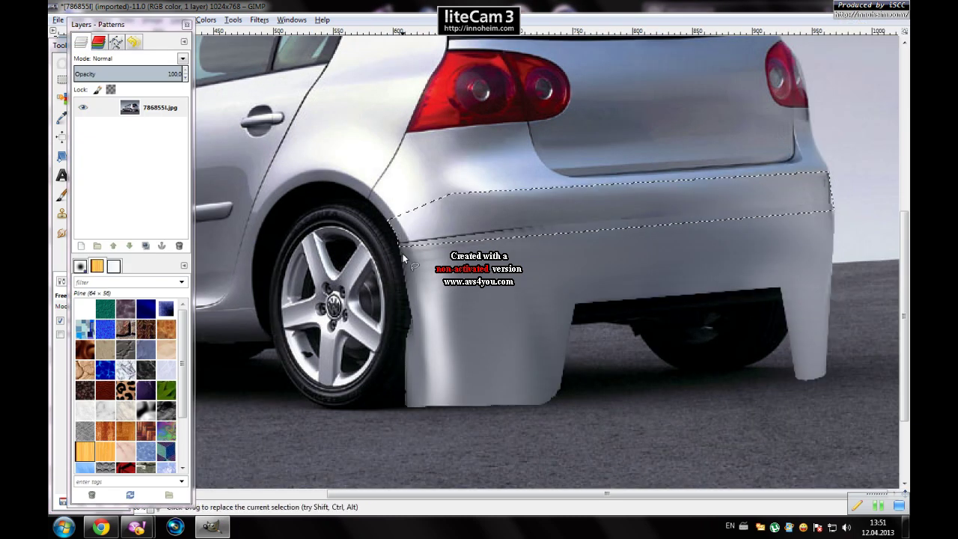
pyautogui.press('s')
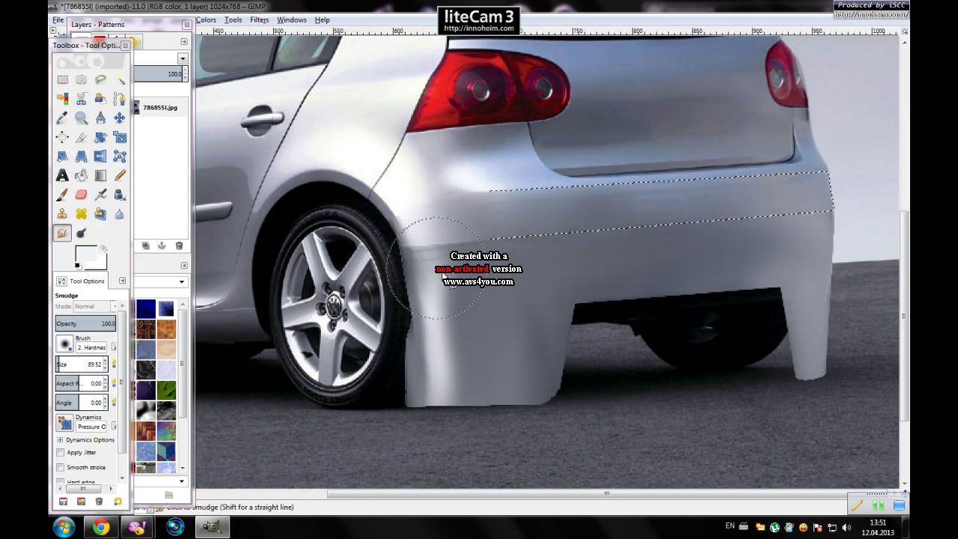
# Step: Select the lower bumper and smudge its surface smooth around the crease
pyautogui.press('f')
pyautogui.click(573, 303)
pyautogui.click(783, 289)
pyautogui.click(823, 379)
pyautogui.click(831, 172)
pyautogui.press('Return')
pyautogui.press('s')
pyautogui.moveTo(546, 259)
pyautogui.mouseDown()
pyautogui.moveTo(595, 199)
pyautogui.moveTo(806, 230)
pyautogui.moveTo(534, 241)
pyautogui.moveTo(389, 359)
pyautogui.mouseUp()
# Step: Select the gap under the bumper and fill it with black
pyautogui.press('f')
pyautogui.click(573, 303)
pyautogui.click(560, 390)
pyautogui.click(794, 375)
pyautogui.press('Return')
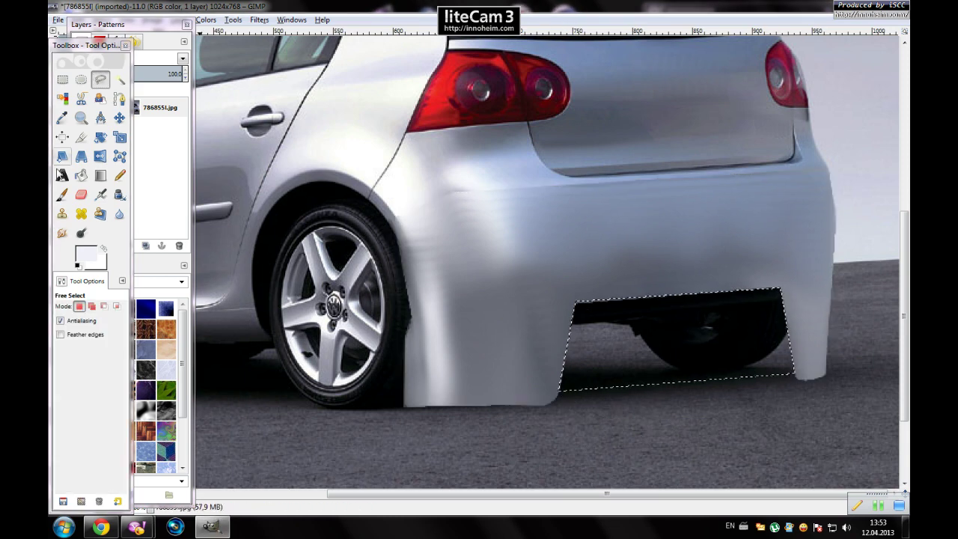
pyautogui.press('d')
pyautogui.hotkey('ctrl', ',')
# Step: Outline a new area beside the black bumper gap
pyautogui.click(795, 374)
pyautogui.click(783, 289)
pyautogui.click(577, 304)
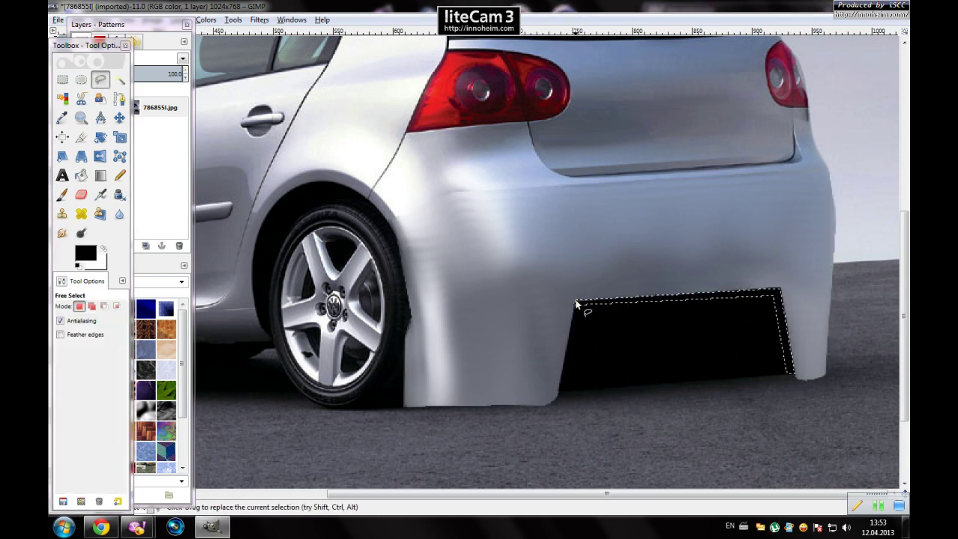
pyautogui.scroll(-2, 791, 325)
pyautogui.scroll(2, 422, 287)
# Step: Select the rear fender from the wheel arch down and smudge it smooth
pyautogui.click(410, 265)
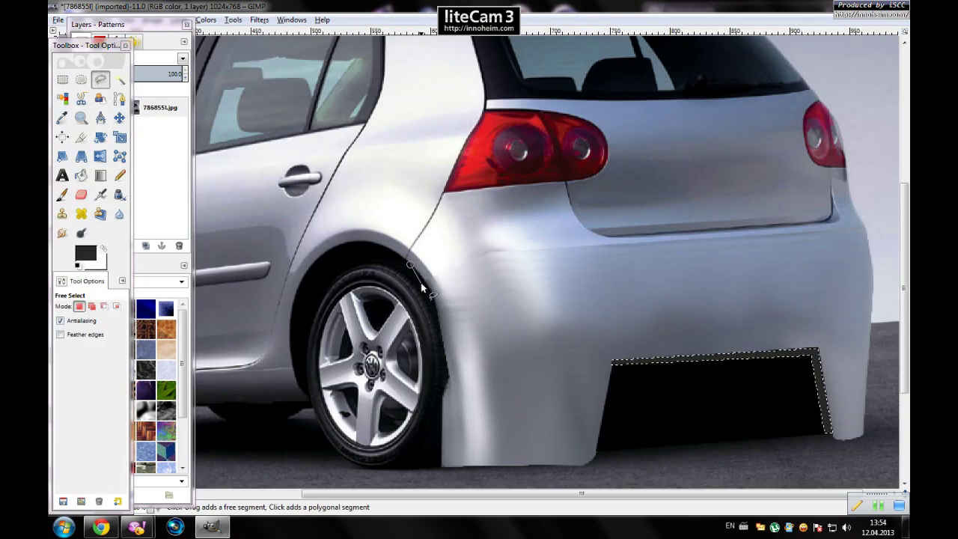
pyautogui.click(442, 464)
pyautogui.click(516, 464)
pyautogui.click(484, 290)
pyautogui.click(438, 240)
pyautogui.press('Return')
pyautogui.press('s')
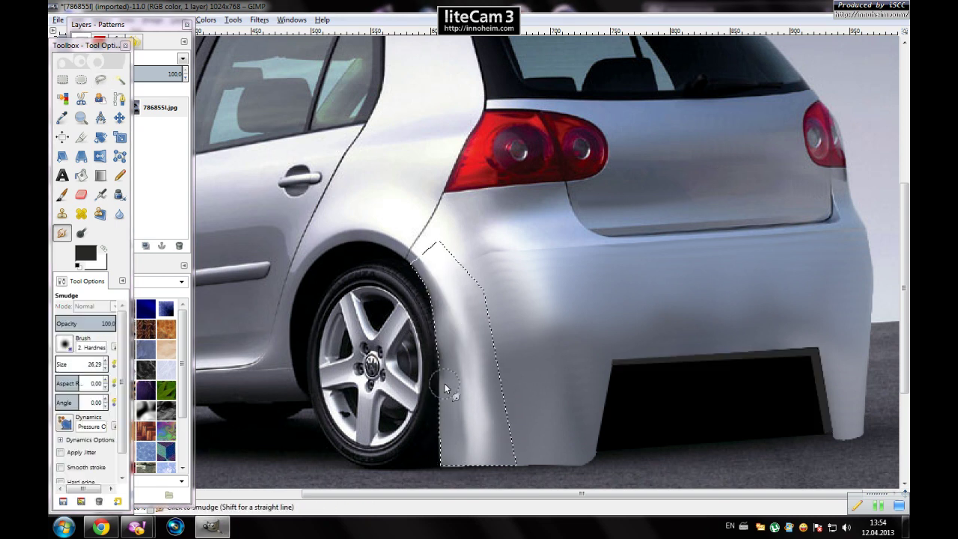
pyautogui.scroll(-1, 608, 375)
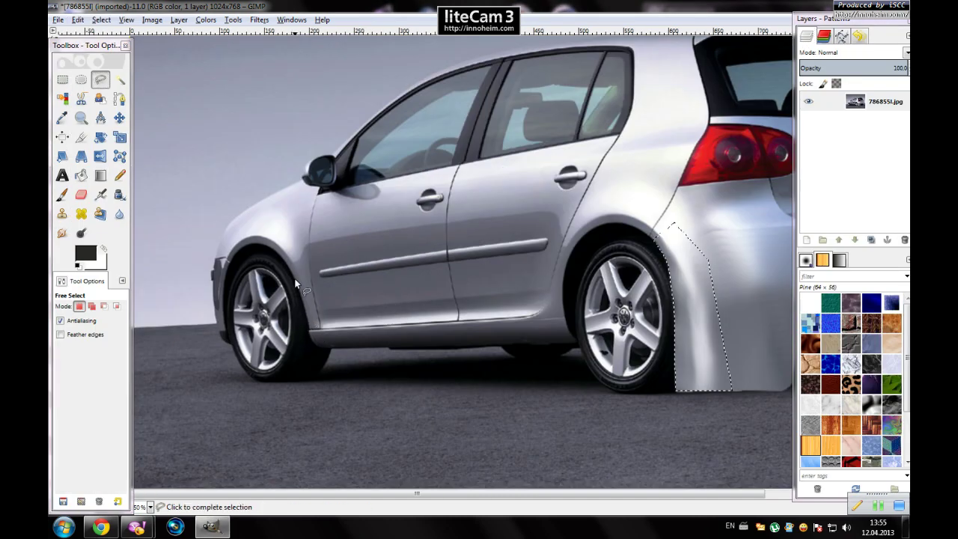
# Step: Select the side skirt area and smear it down toward the ground
pyautogui.click(458, 323)
pyautogui.click(322, 328)
pyautogui.click(298, 279)
pyautogui.press('Return')
pyautogui.press('s')
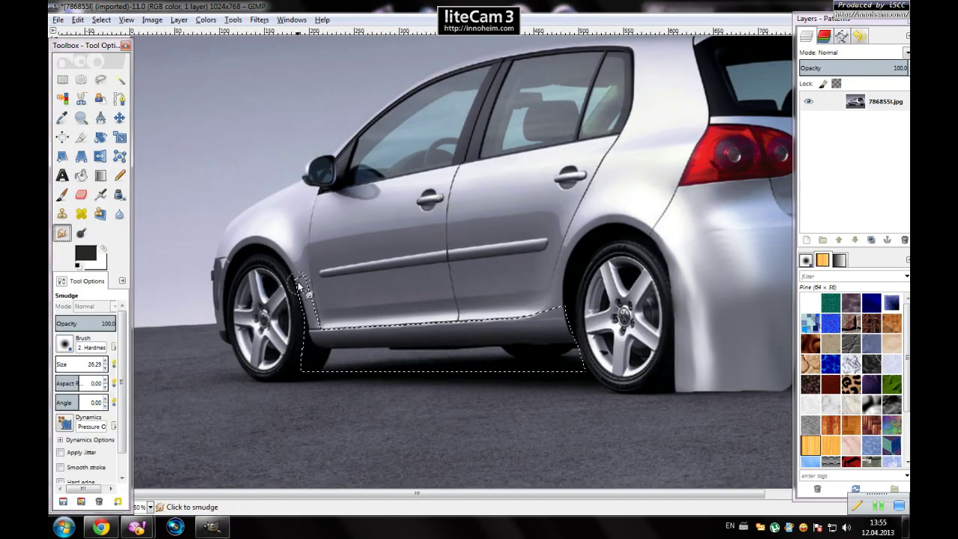
pyautogui.moveTo(307, 352)
pyautogui.mouseDown()
pyautogui.moveTo(559, 342)
pyautogui.moveTo(452, 357)
pyautogui.moveTo(462, 334)
pyautogui.mouseUp()
# Step: Select the side skirt strip, try brightening it with soft spray, then undo
pyautogui.press('f')
pyautogui.click(539, 352)
pyautogui.click(545, 300)
pyautogui.click(321, 324)
pyautogui.press('Return')
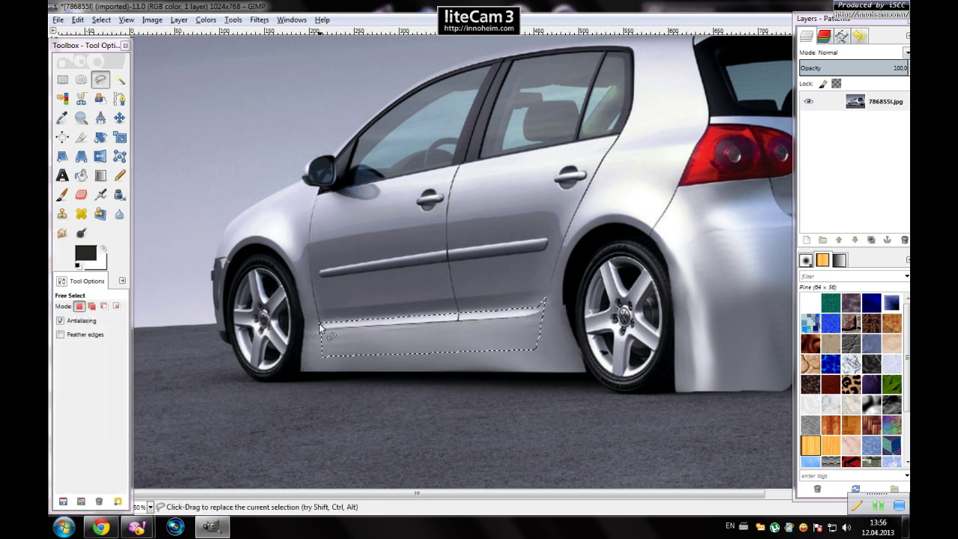
pyautogui.press('p')
pyautogui.press('a')
pyautogui.moveTo(444, 337)
pyautogui.mouseDown()
pyautogui.moveTo(337, 349)
pyautogui.moveTo(460, 331)
pyautogui.mouseUp()
pyautogui.hotkey('ctrl', 'z')
pyautogui.hotkey('ctrl', 'z')
pyautogui.hotkey('ctrl', 'z')
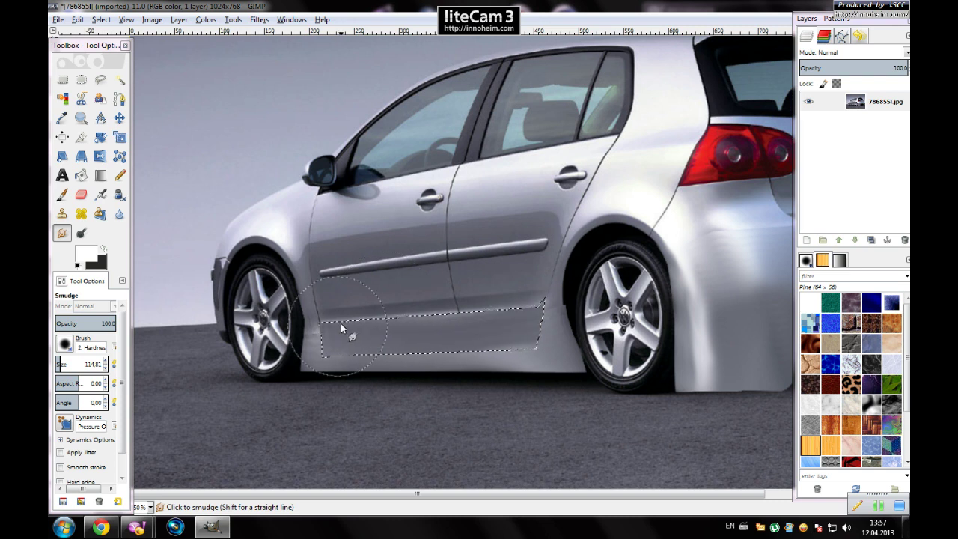
# Step: Select the front door's trim strip and smudge it away
pyautogui.press('f')
pyautogui.click(319, 277)
pyautogui.click(449, 263)
pyautogui.click(447, 244)
pyautogui.click(320, 263)
pyautogui.press('Return')
pyautogui.press('s')
pyautogui.press('f')
pyautogui.moveTo(330, 269); pyautogui.dragTo(462, 250)
# Step: Select the rear door's trim strip
pyautogui.click(517, 240)
pyautogui.press('Return')
pyautogui.press('s')
pyautogui.press('f')
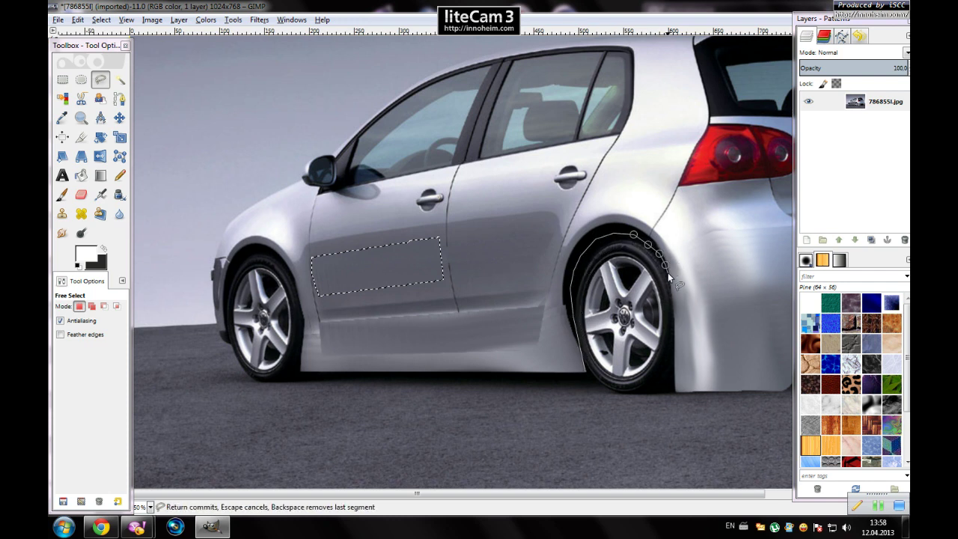
# Step: Smudge the bodywork around the rear wheel arch into a flared bulge
pyautogui.press('Return')
pyautogui.press('s')
pyautogui.moveTo(614, 277)
pyautogui.mouseDown()
pyautogui.moveTo(650, 242)
pyautogui.moveTo(680, 327)
pyautogui.mouseUp()
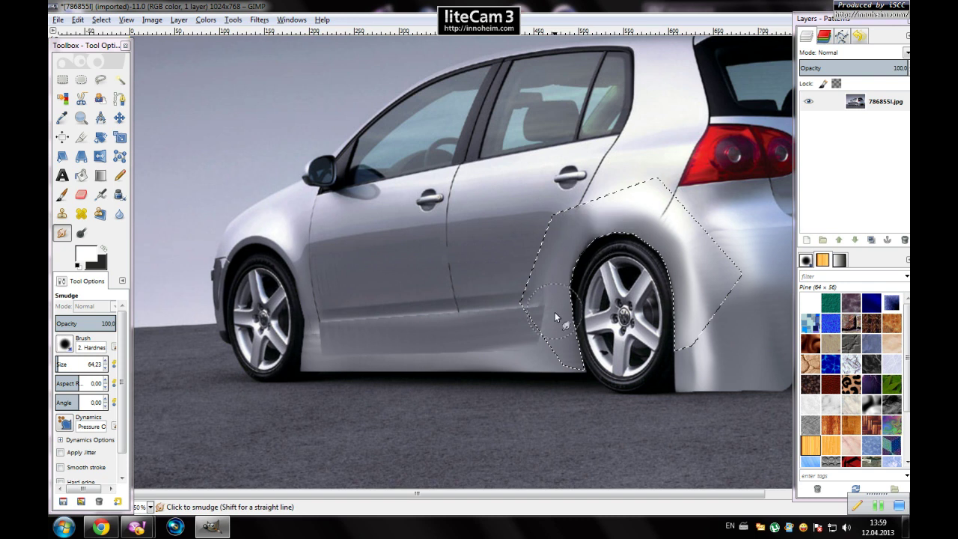
pyautogui.moveTo(651, 225); pyautogui.dragTo(711, 314)
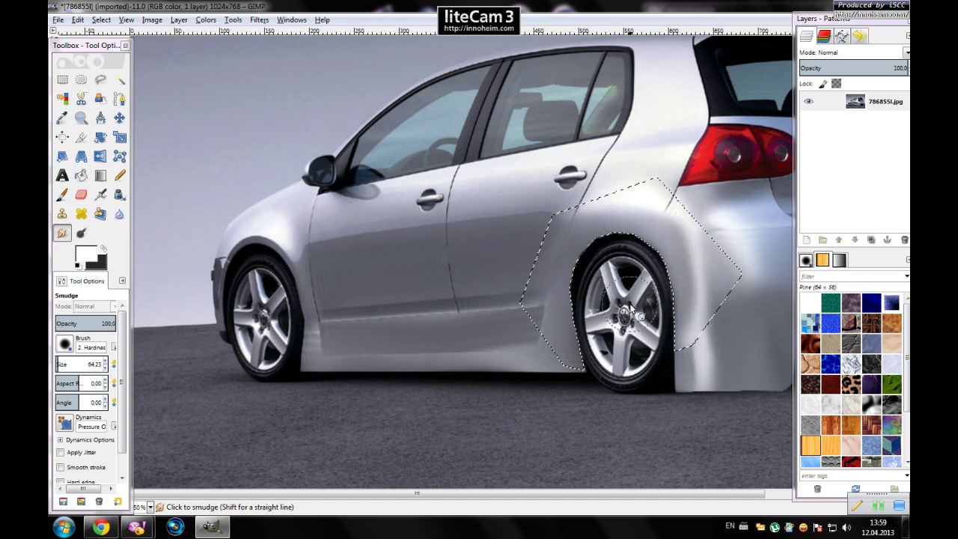
pyautogui.moveTo(633, 309); pyautogui.dragTo(598, 249)
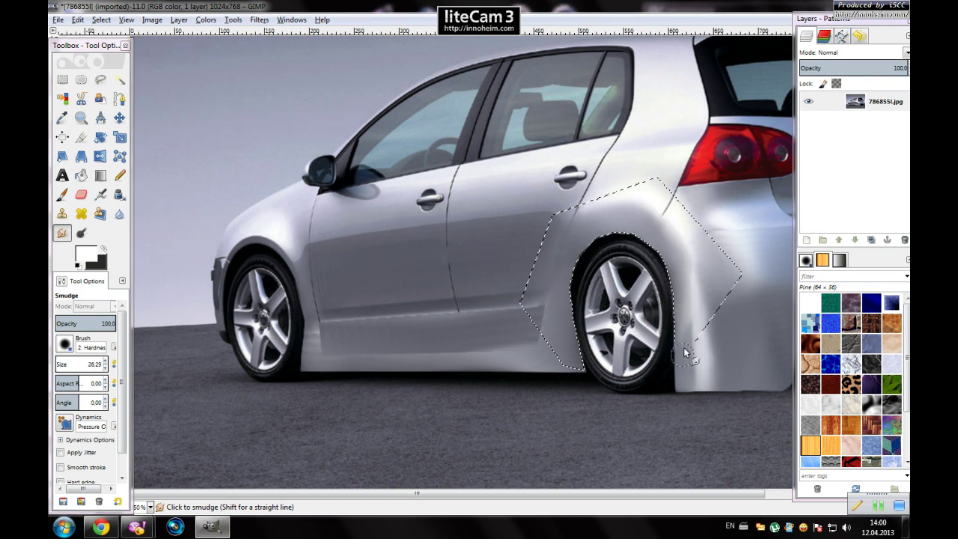
pyautogui.press('f')
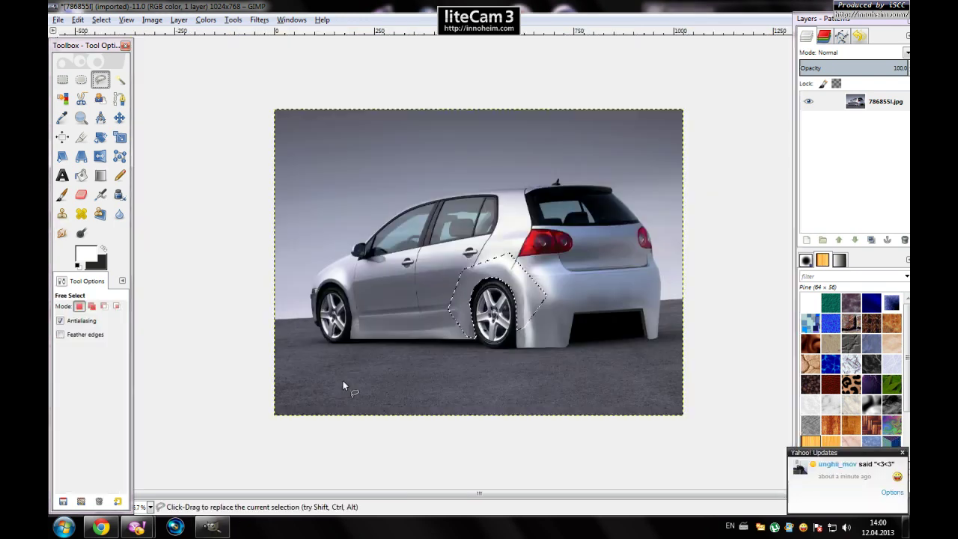
pyautogui.click(397, 423)
# Step: Commit the rear wheel arch selection and smudge it into the widened fender
pyautogui.press('Return')
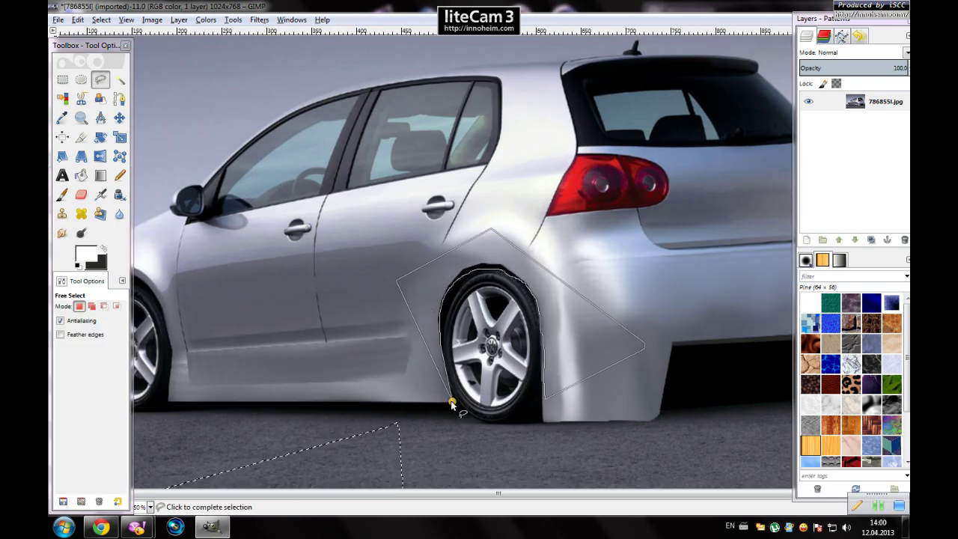
pyautogui.press('s')
pyautogui.press('f')
pyautogui.hotkey('shift', 'ctrl', 'j')
pyautogui.scroll(3, 296, 396)
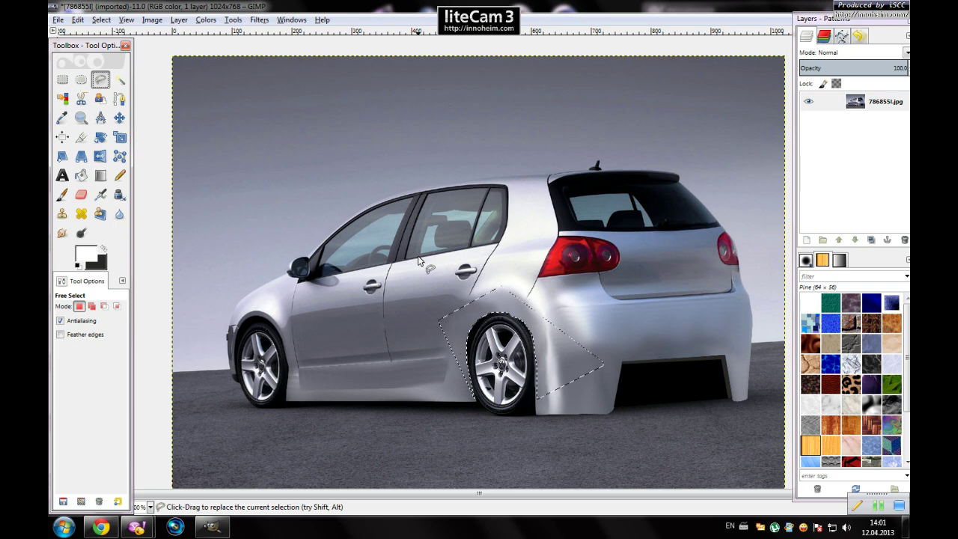
# Step: Select the door sill and smudge the rear door panel smooth
pyautogui.click(297, 396)
pyautogui.press('Return')
pyautogui.press('s')
pyautogui.press('f')
pyautogui.moveTo(464, 257); pyautogui.dragTo(551, 259)
pyautogui.press('Return')
pyautogui.press('s')
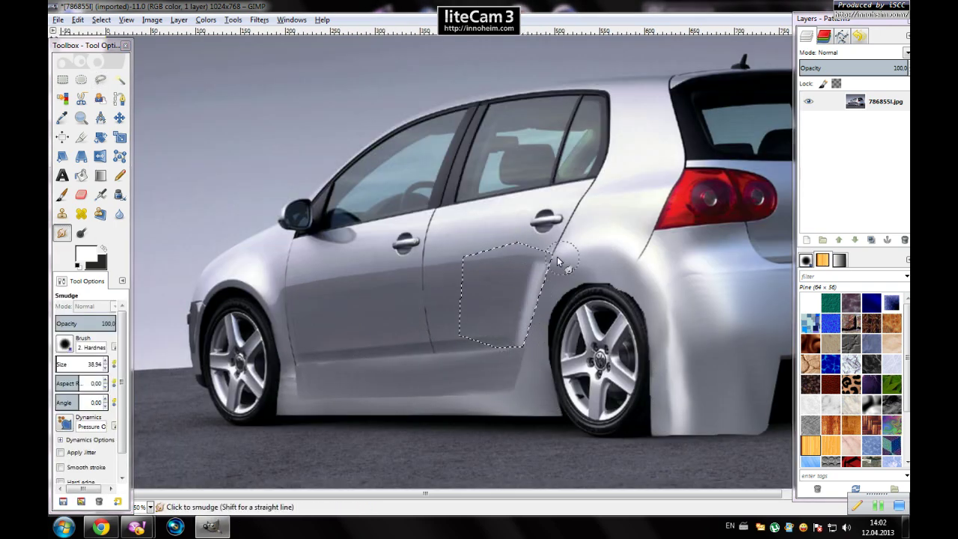
# Step: Close the sill selection and set the paint colour to dark grey
pyautogui.press('f')
pyautogui.hotkey('shift', 'ctrl', 'j')
pyautogui.scroll(3, 218, 351)
pyautogui.click(310, 360)
pyautogui.press('Return')
pyautogui.click(85, 255)
pyautogui.click(268, 292)
pyautogui.press('f')
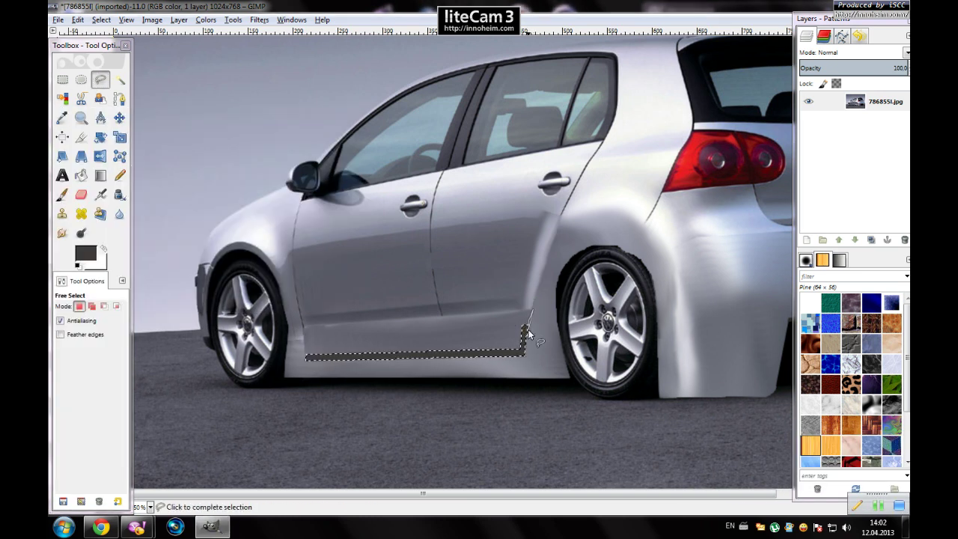
# Step: Select the area beside the front wheel arch and smudge it
pyautogui.hotkey('shift', 'ctrl', 'j')
pyautogui.scroll(3, 299, 299)
pyautogui.press('f')
pyautogui.moveTo(284, 270); pyautogui.dragTo(332, 332)
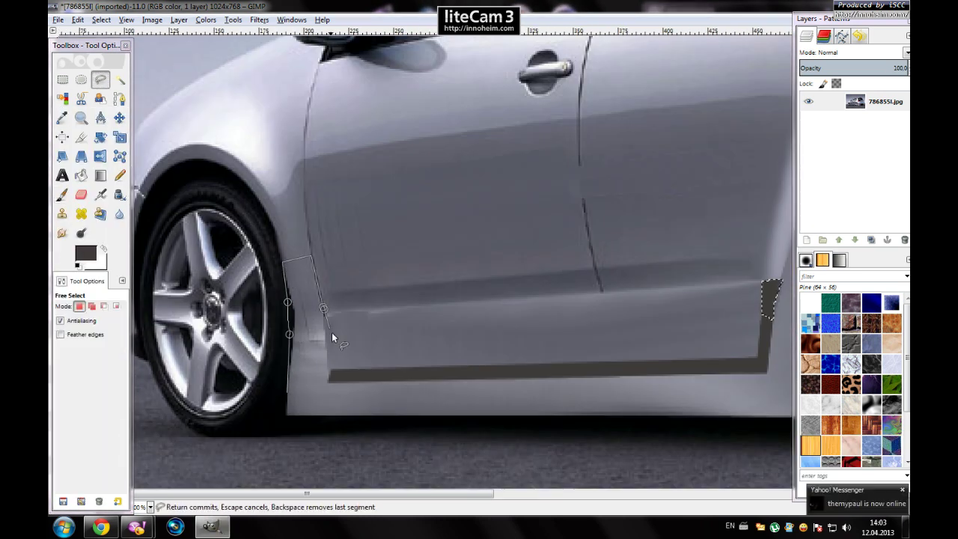
pyautogui.press('Return')
pyautogui.press('s')
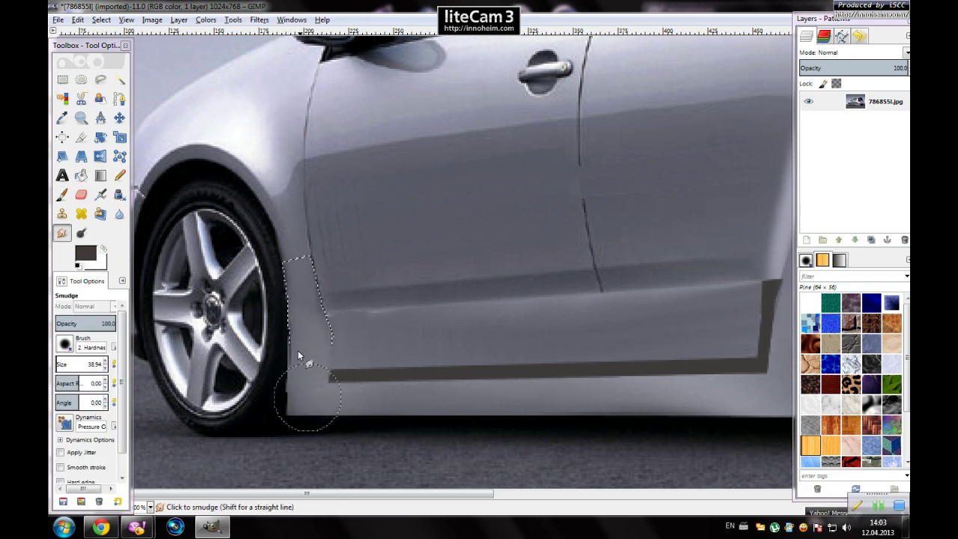
# Step: Select part of the rear door and smudge it smooth
pyautogui.hotkey('shift', 'ctrl', 'j')
pyautogui.scroll(3, 477, 296)
pyautogui.press('f')
pyautogui.click(465, 326)
pyautogui.press('Return')
pyautogui.press('s')
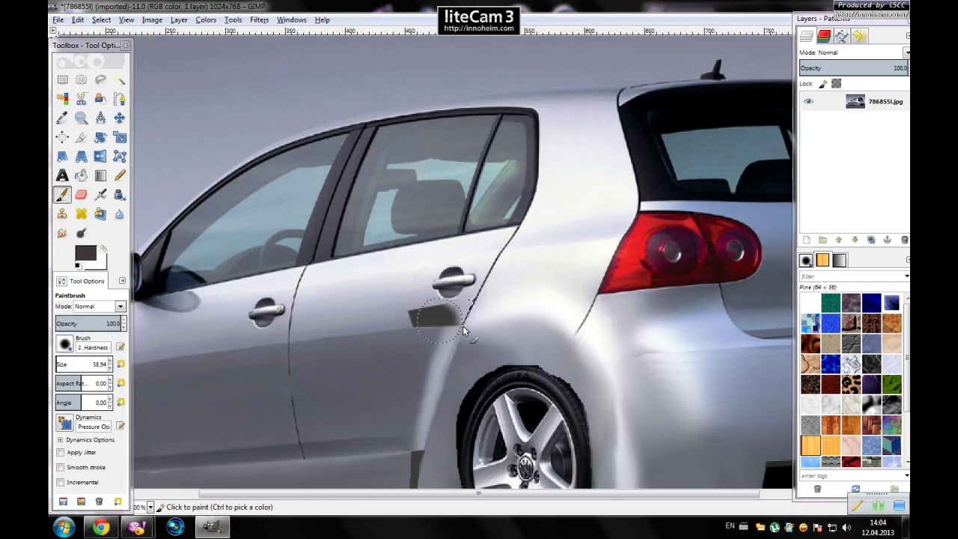
# Step: Outline the rear wheel arch with several points and paint over it with the brush
pyautogui.hotkey('shift', 'ctrl', 'j')
pyautogui.scroll(3, 527, 274)
pyautogui.press('f')
pyautogui.click(352, 346)
pyautogui.click(359, 329)
pyautogui.click(364, 320)
pyautogui.click(372, 309)
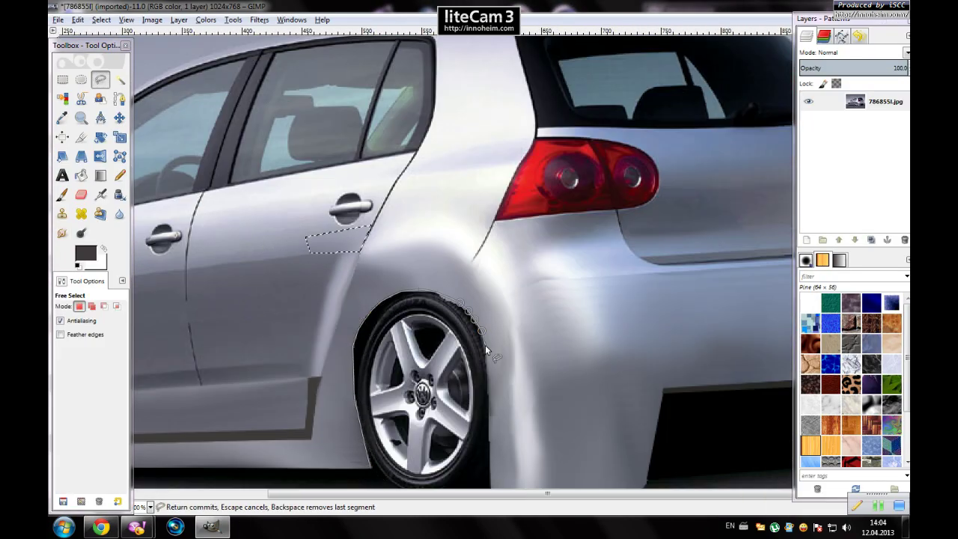
pyautogui.press('Return')
pyautogui.press('p')
pyautogui.press('f')
pyautogui.press('p')
# Step: Select a small area beside the front tyre and smudge it
pyautogui.hotkey('shift', 'ctrl', 'j')
pyautogui.scroll(2, 250, 336)
pyautogui.press('f')
pyautogui.click(240, 376)
pyautogui.click(277, 378)
pyautogui.press('Return')
pyautogui.press('s')
# Step: Outline the rear door edge and smudge it into the fender
pyautogui.hotkey('shift', 'ctrl', 'j')
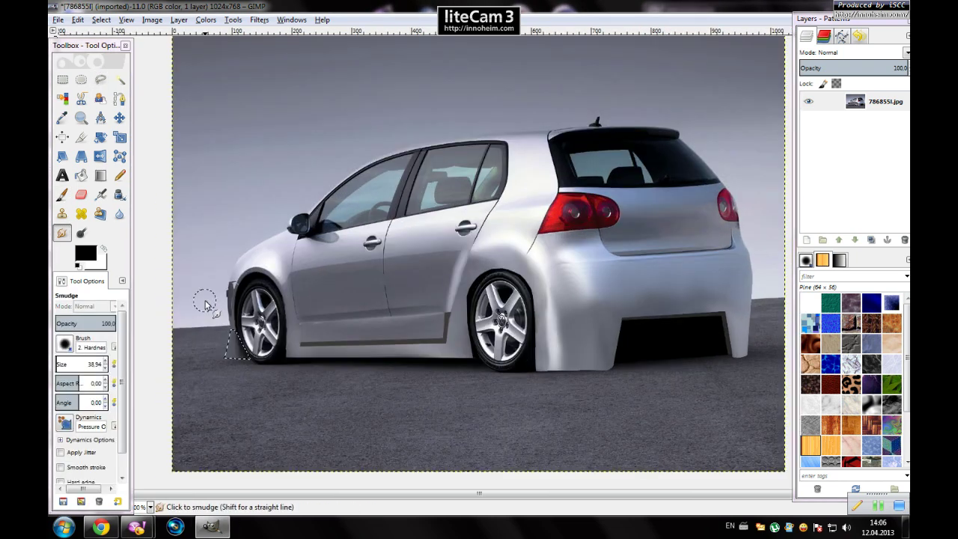
pyautogui.scroll(3, 407, 246)
pyautogui.press('f')
pyautogui.click(407, 212)
pyautogui.press('Return')
pyautogui.press('s')
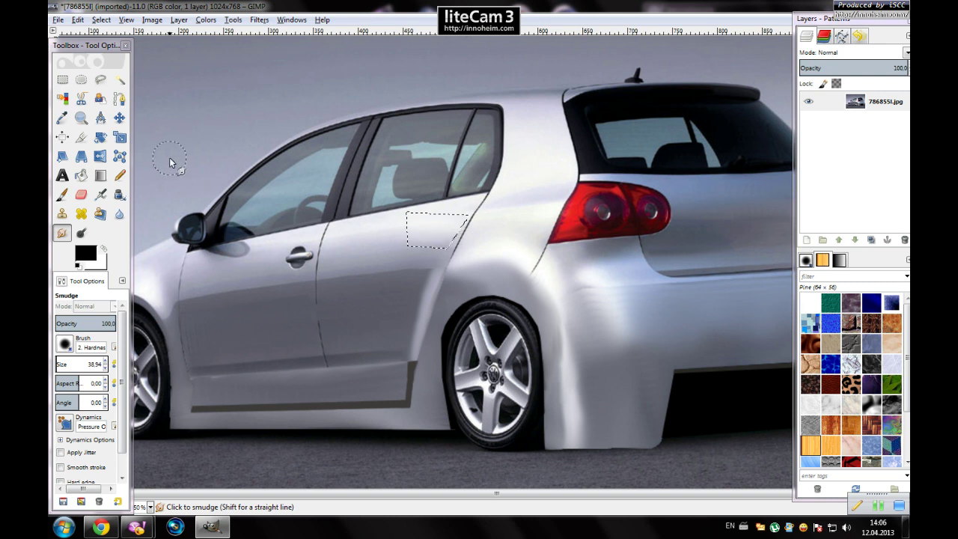
pyautogui.press('f')
pyautogui.click(410, 267)
pyautogui.click(416, 362)
pyautogui.press('Return')
pyautogui.press('s')
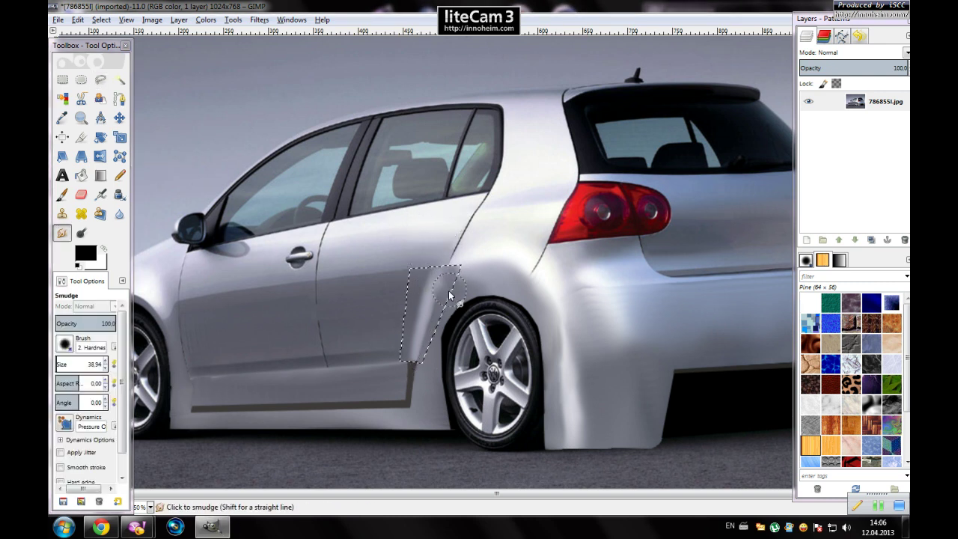
# Step: Close the door-edge outline and smudge the edge again
pyautogui.press('f')
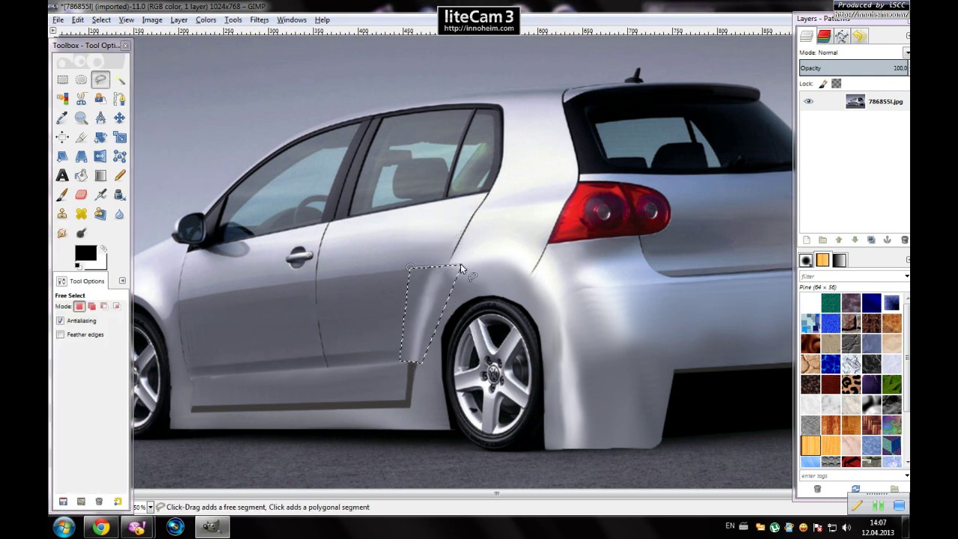
pyautogui.click(410, 267)
pyautogui.press('Return')
pyautogui.press('s')
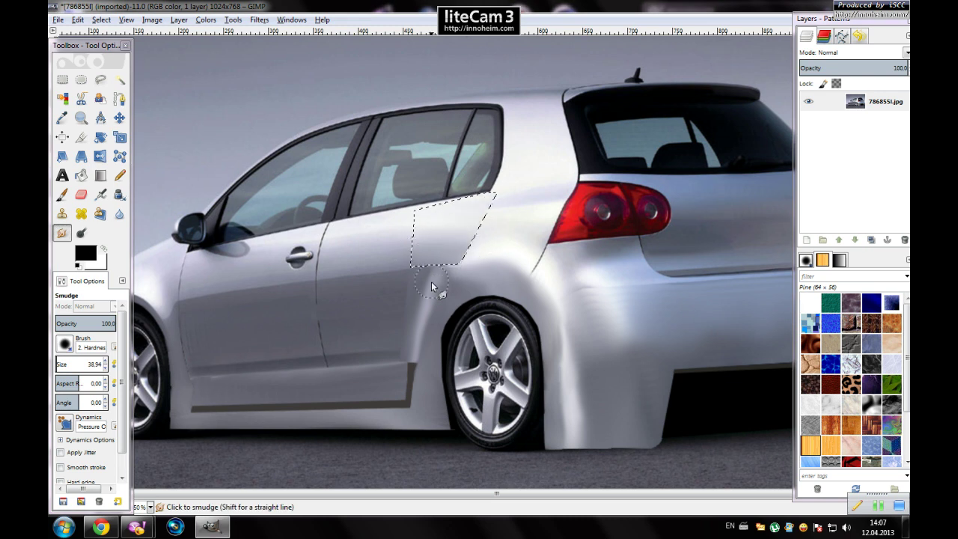
pyautogui.press('1')
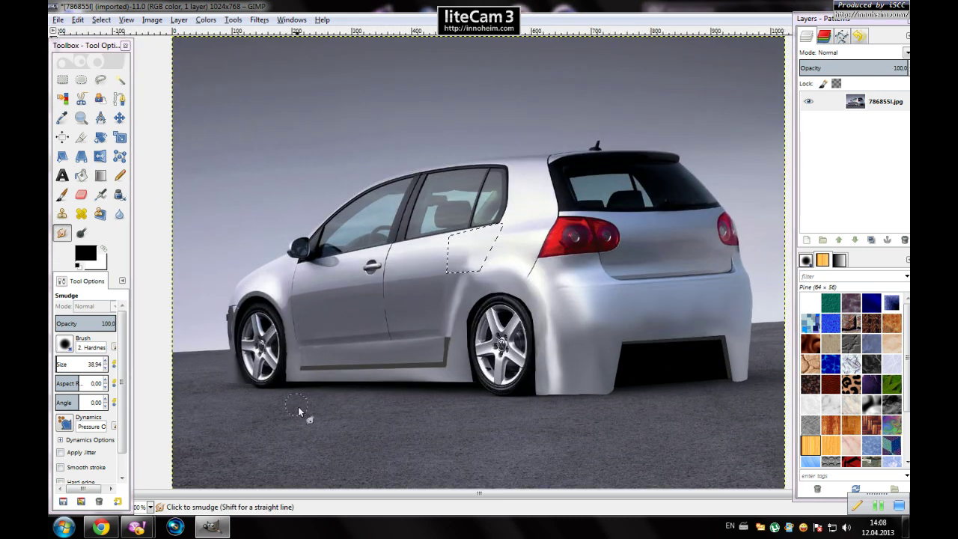
# Step: Begin a freehand outline around the left tail light
pyautogui.press('f')
pyautogui.click(599, 251)
pyautogui.click(613, 247)
# Step: Select both tail lights and darken them with Brightness-Contrast at -127
pyautogui.click(537, 258)
pyautogui.press('Return')
pyautogui.scroll(1, 731, 235)
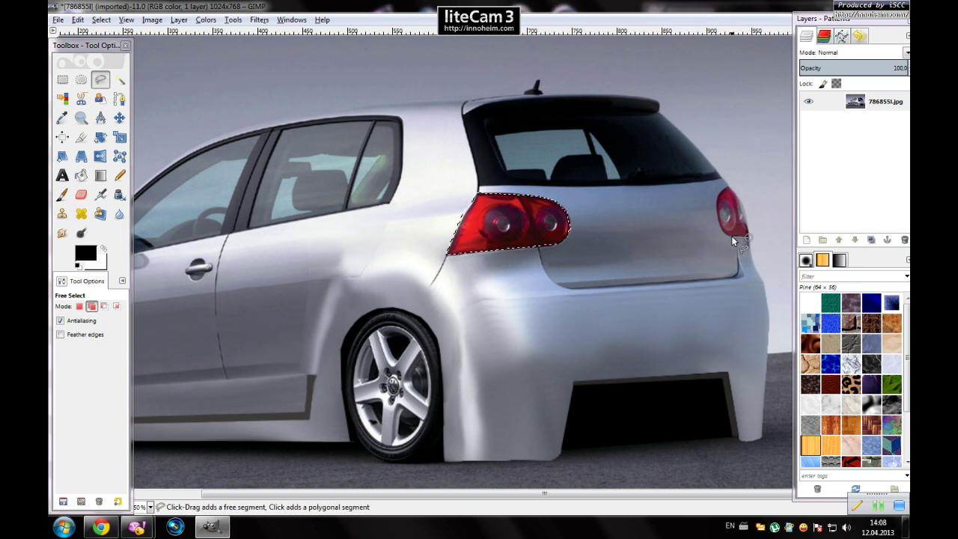
pyautogui.click(725, 193)
pyautogui.press('Return')
pyautogui.click(206, 19)
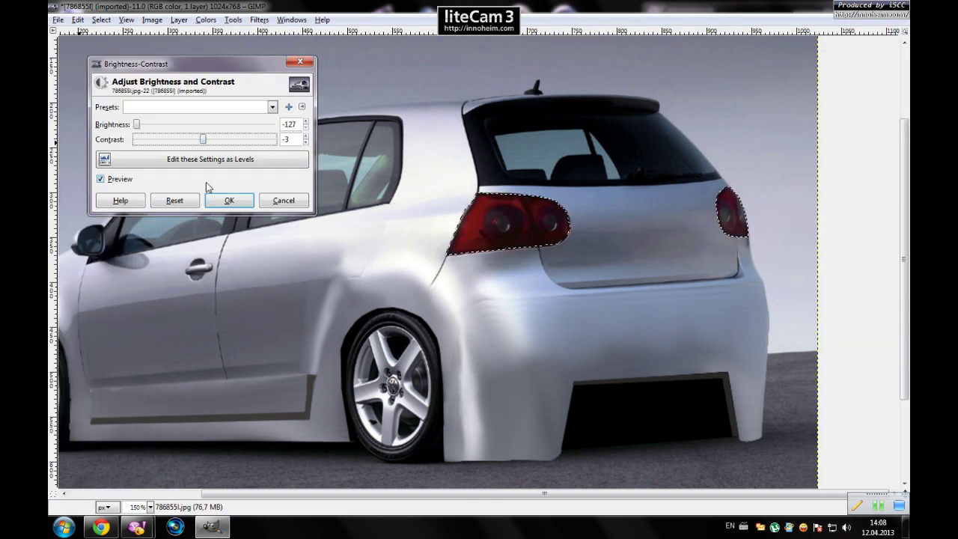
pyautogui.click(231, 199)
# Step: Select the rear window, middle side window and small rear side window
pyautogui.press('f')
pyautogui.click(221, 241)
pyautogui.click(112, 254)
pyautogui.click(258, 135)
pyautogui.click(222, 241)
pyautogui.press('Return')
pyautogui.keyDown('shift'); pyautogui.click(345, 210); pyautogui.keyUp('shift')
pyautogui.click(292, 133)
pyautogui.press('Return')
pyautogui.keyDown('shift'); pyautogui.click(391, 175); pyautogui.keyUp('shift')
pyautogui.click(393, 156)
pyautogui.click(385, 137)
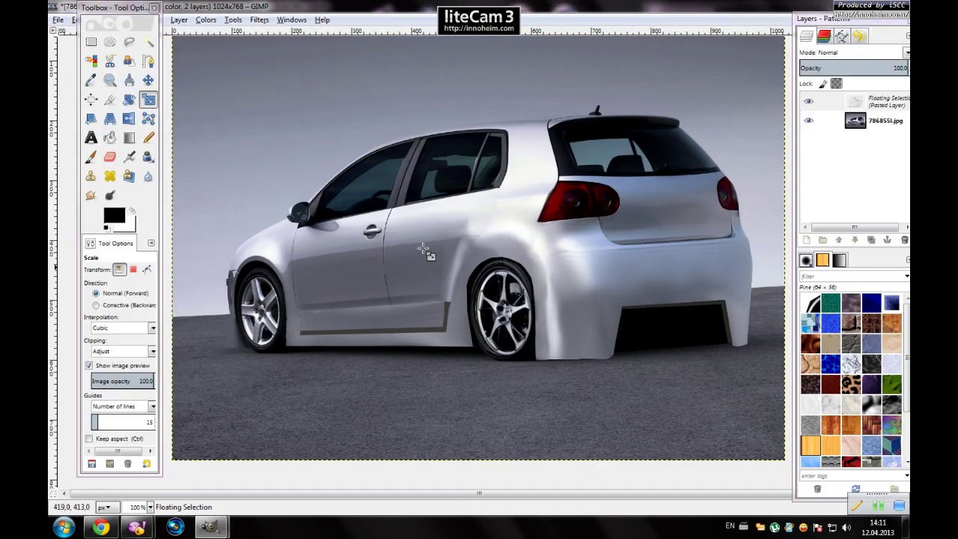
# Step: Drag the pasted ABT rim onto the front wheel and anchor it into the photo
pyautogui.moveTo(498, 307); pyautogui.dragTo(259, 307)
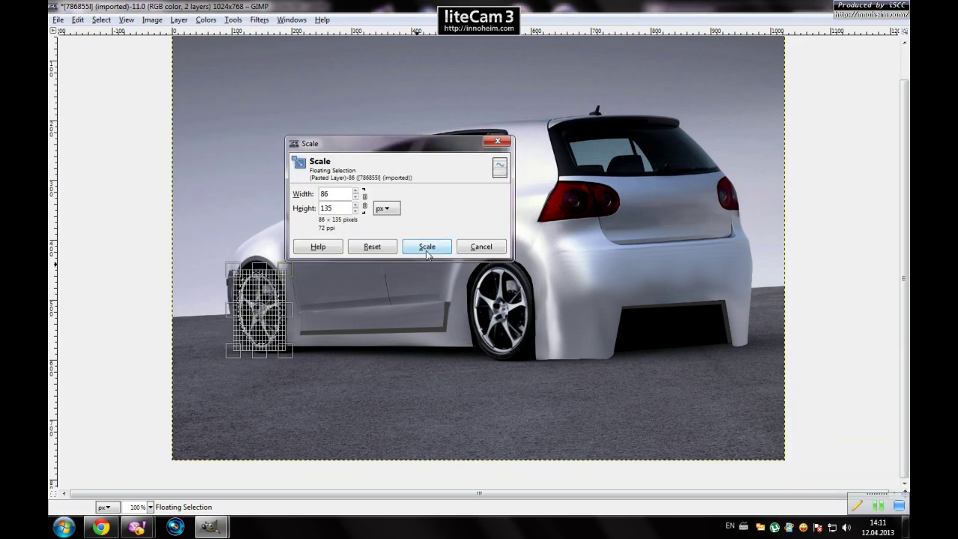
pyautogui.press('f')
pyautogui.click(540, 365)
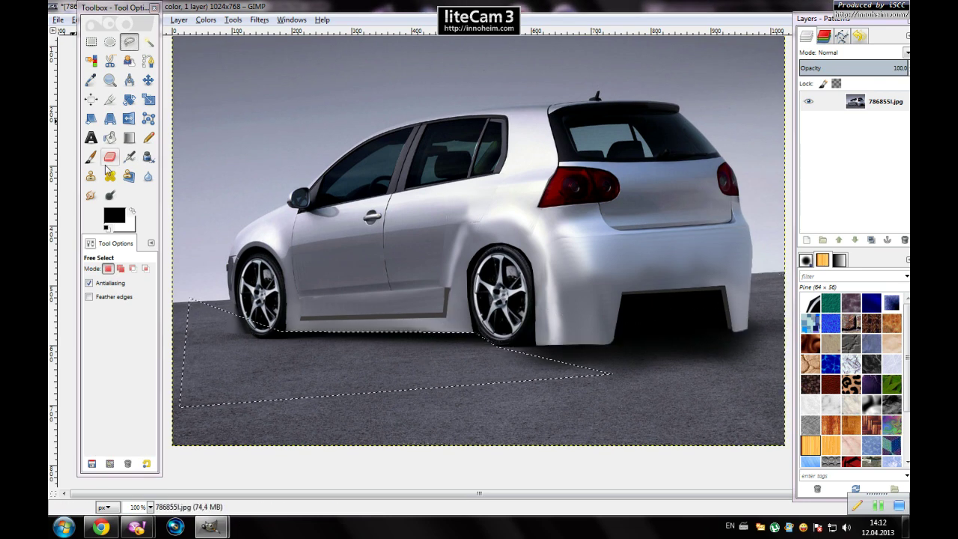
# Step: Airbrush a darker black shadow onto the ground beneath the car
pyautogui.press('a')
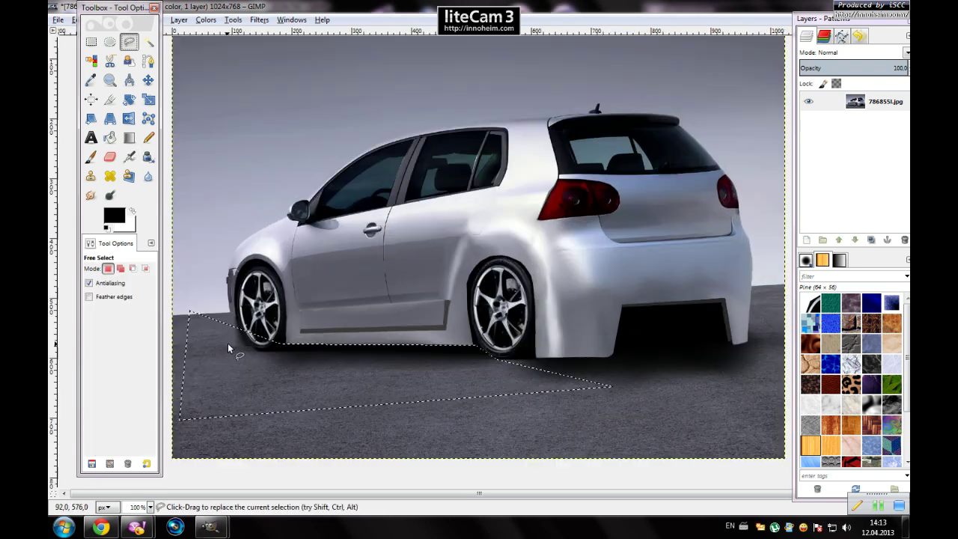
pyautogui.press('f')
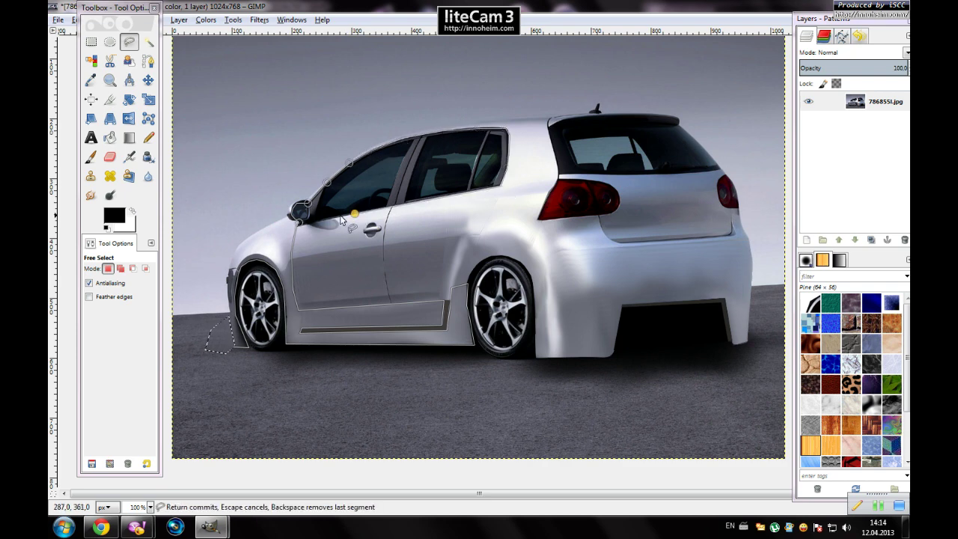
# Step: Trace and commit a freehand selection around the car's body panels
pyautogui.scroll(10, 342, 219)
pyautogui.scroll(-8, 270, 425)
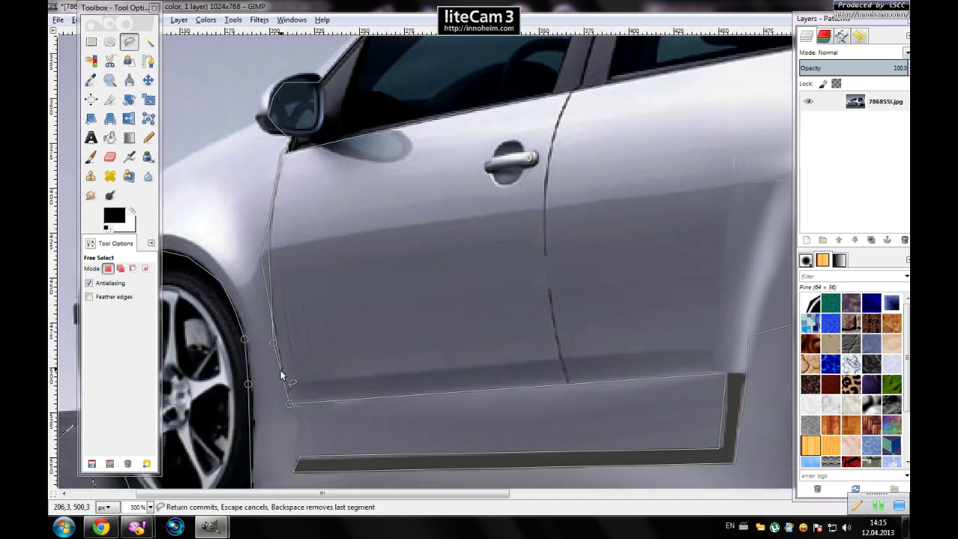
pyautogui.scroll(-3, 281, 374)
pyautogui.scroll(3, 470, 322)
pyautogui.scroll(-1, 590, 211)
pyautogui.scroll(-3, 532, 221)
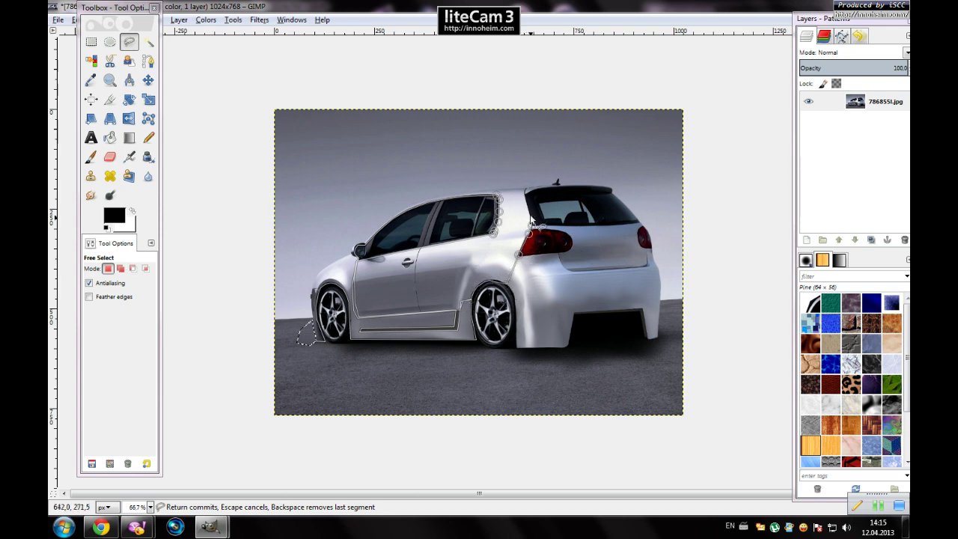
pyautogui.scroll(2, 532, 221)
pyautogui.scroll(-3, 175, 366)
pyautogui.press('Return')
# Step: Extend the body selection around the sill and rear wheel arch, then open Colorize
pyautogui.scroll(3, 234, 368)
pyautogui.press('Return')
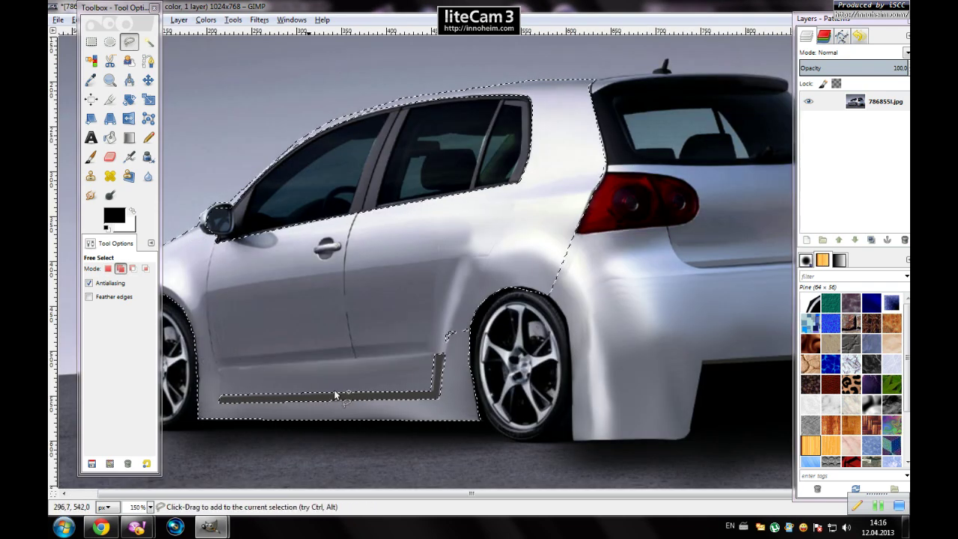
pyautogui.scroll(-1, 457, 228)
pyautogui.click(518, 267)
pyautogui.click(749, 246)
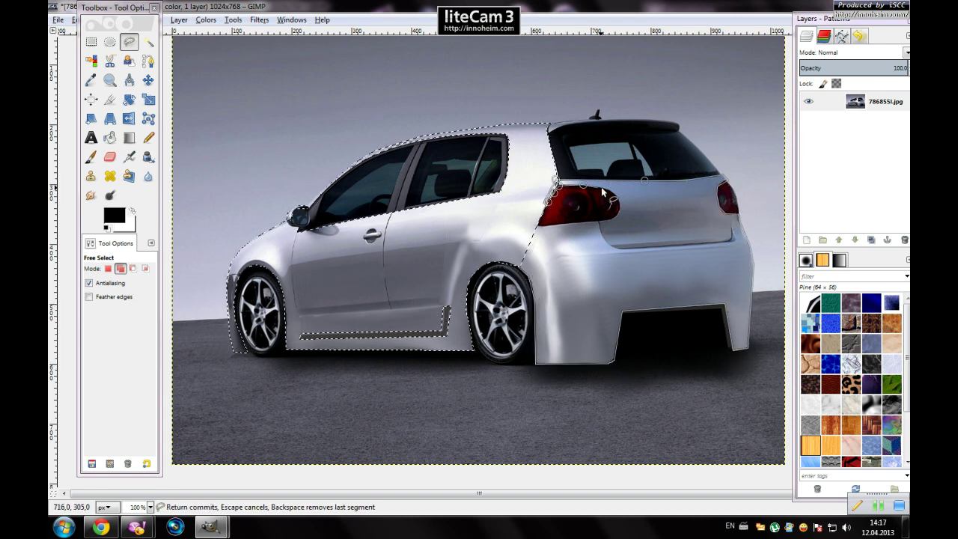
pyautogui.press('Return')
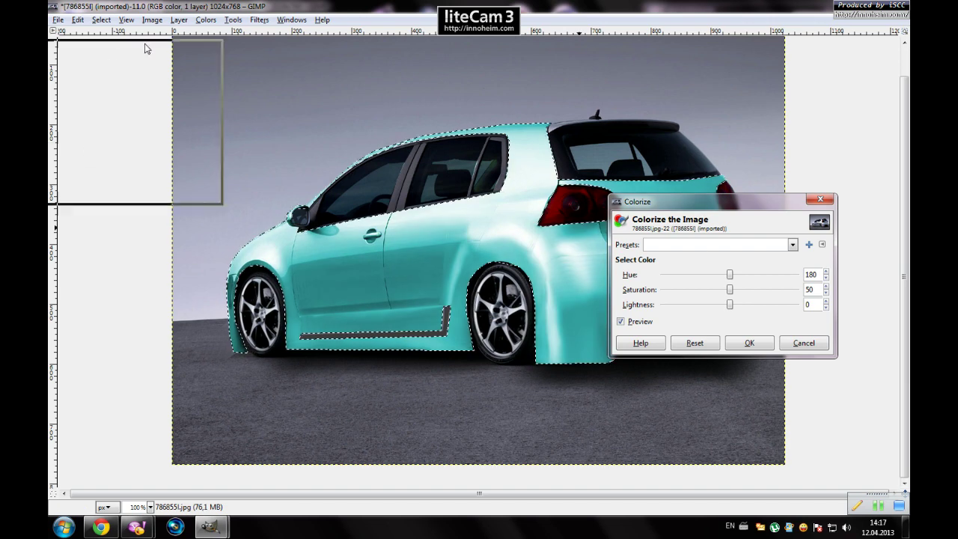
# Step: Adjust the Colorize hue, saturation and lightness sliders until the body turns deep red
pyautogui.moveTo(162, 34); pyautogui.dragTo(834, 19)
pyautogui.moveTo(805, 112); pyautogui.dragTo(792, 112)
pyautogui.moveTo(769, 81); pyautogui.dragTo(786, 81)
pyautogui.moveTo(865, 97)
pyautogui.mouseDown()
pyautogui.moveTo(772, 97)
pyautogui.moveTo(904, 97)
pyautogui.mouseUp()
pyautogui.moveTo(792, 112)
pyautogui.mouseDown()
pyautogui.moveTo(771, 111)
pyautogui.moveTo(883, 112)
pyautogui.moveTo(794, 112)
pyautogui.mouseUp()
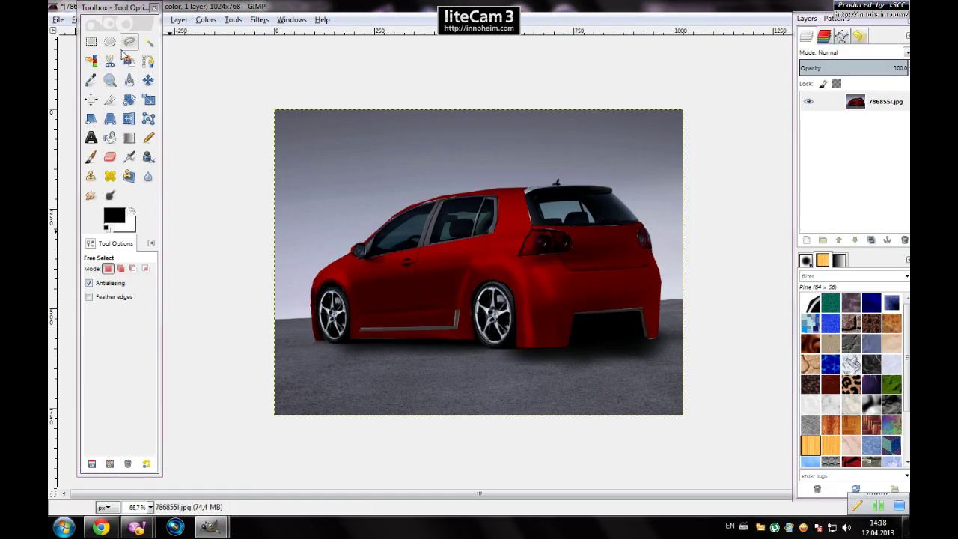